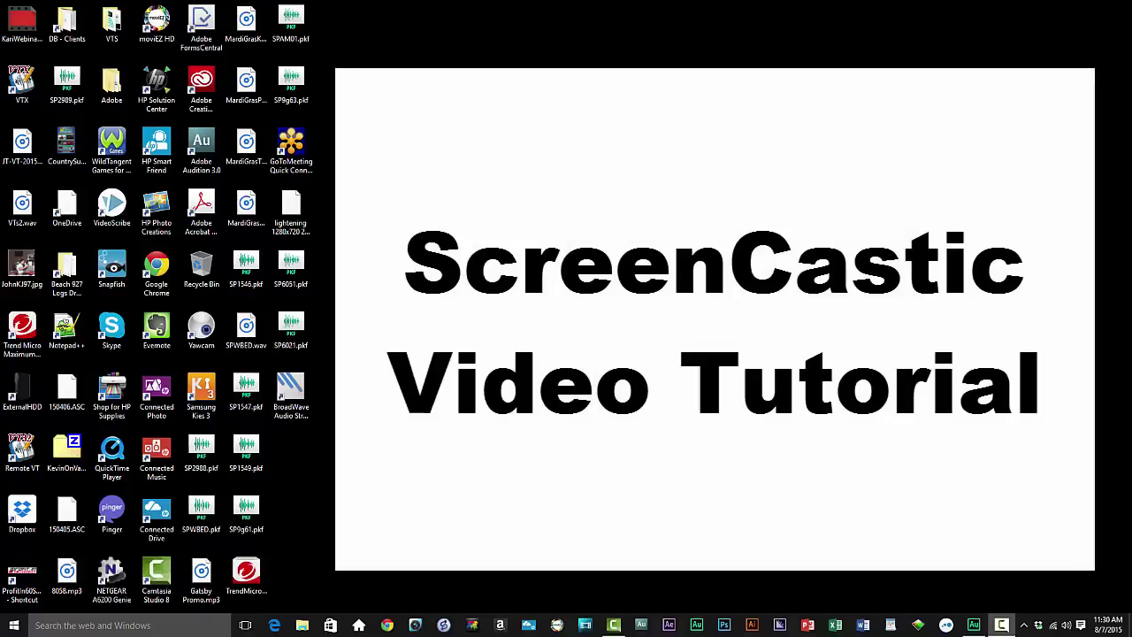
Open the Start menu and look through its pinned tile groups from Production down to Play and explore
key("super")
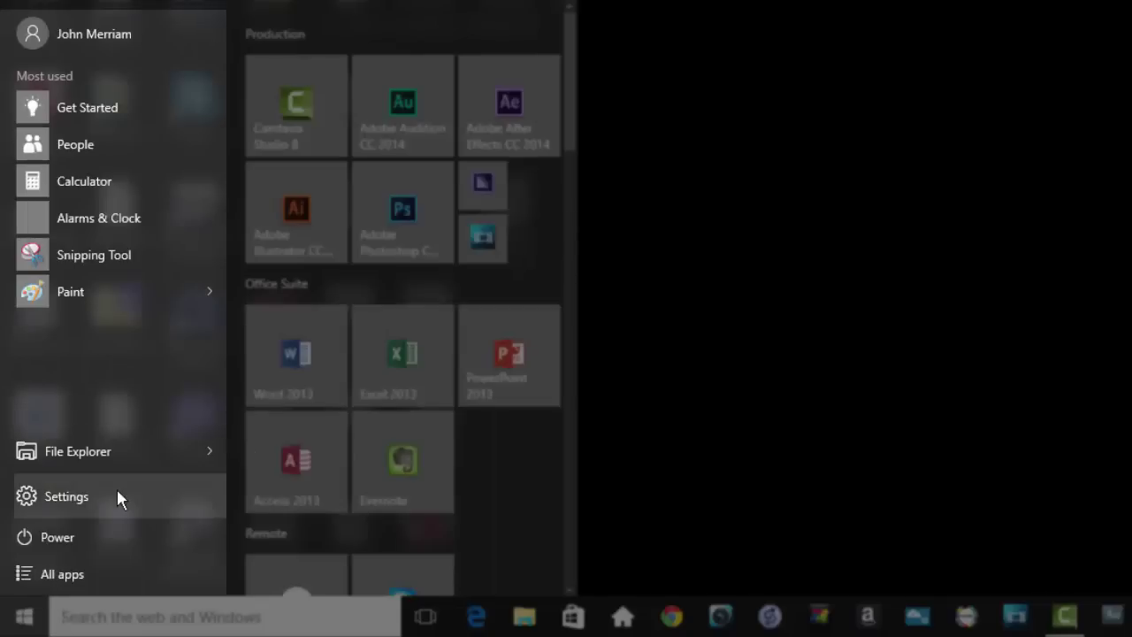
left_click(53, 571)
left_click(53, 573)
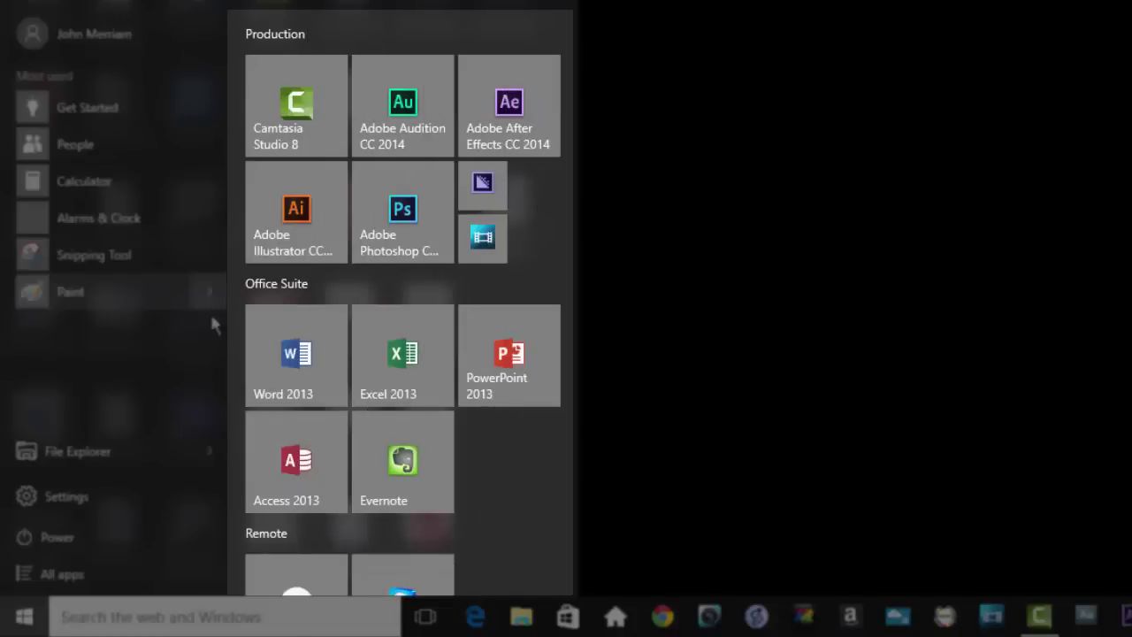
scroll(569, 69, "down", 1)
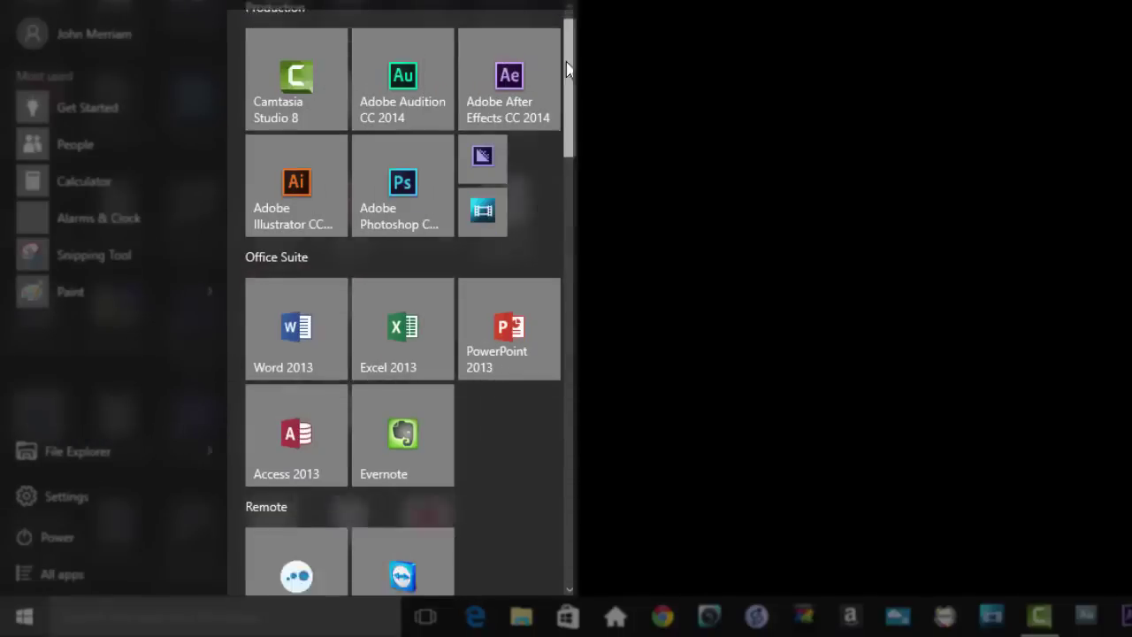
left_click_drag(569, 69, 559, 276)
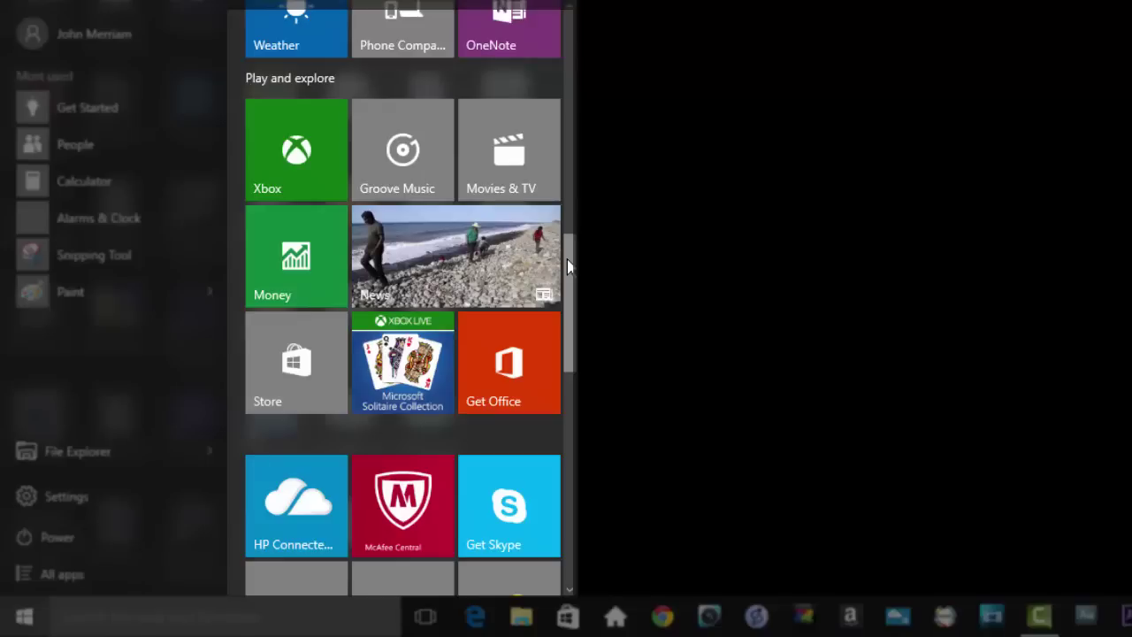
left_click_drag(569, 266, 569, 228)
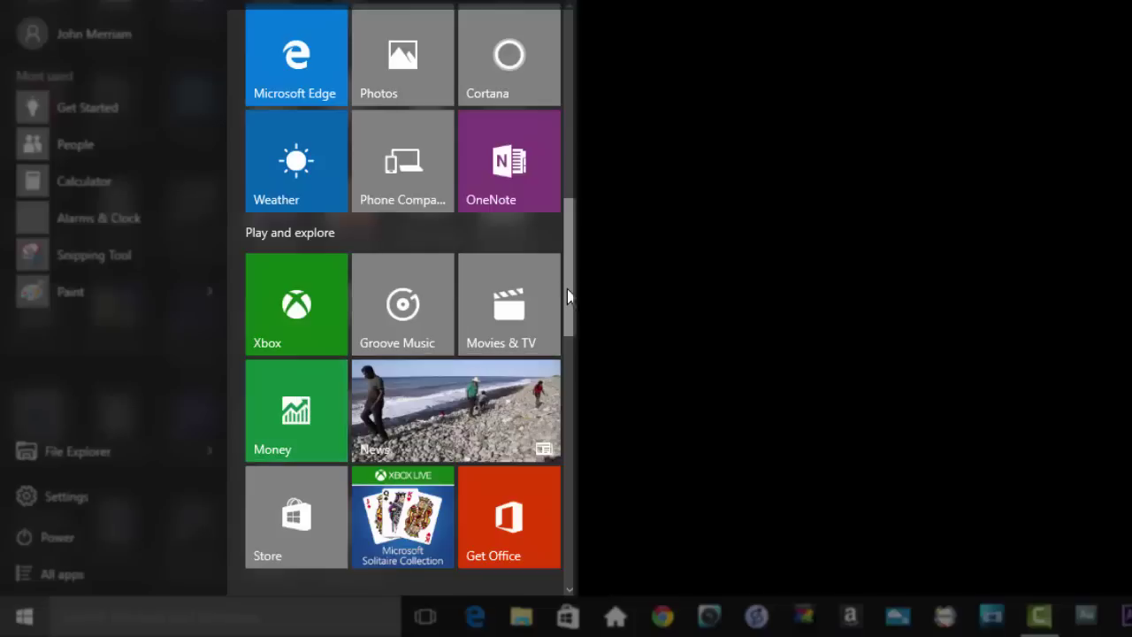
left_click_drag(569, 297, 567, 64)
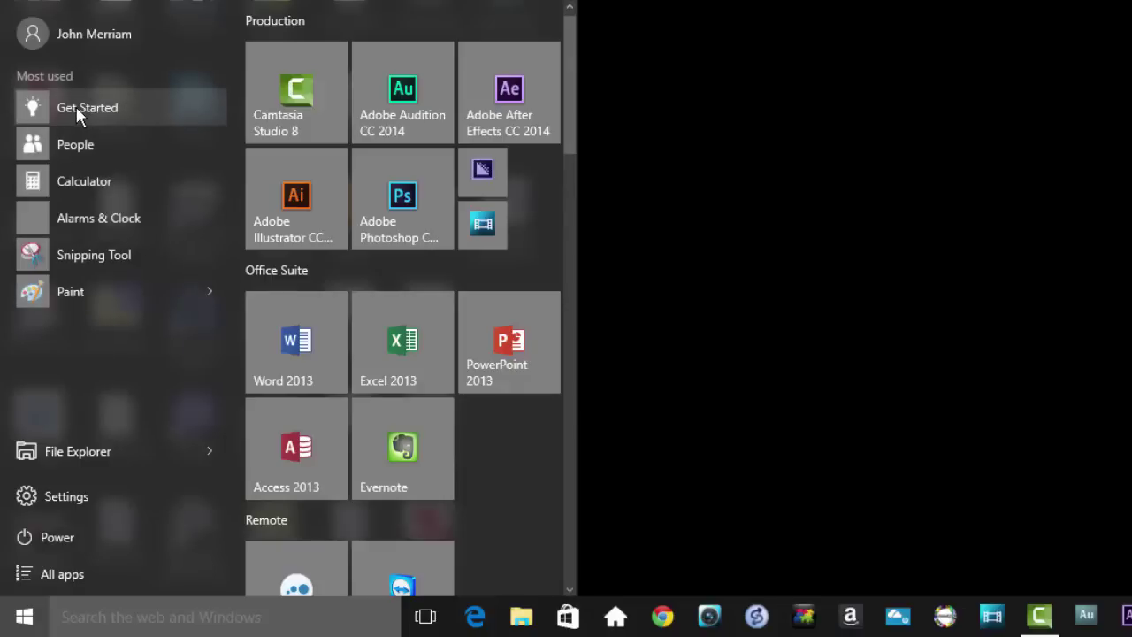
Remove Calculator from the Start menu's list of most used apps
right_click(78, 177)
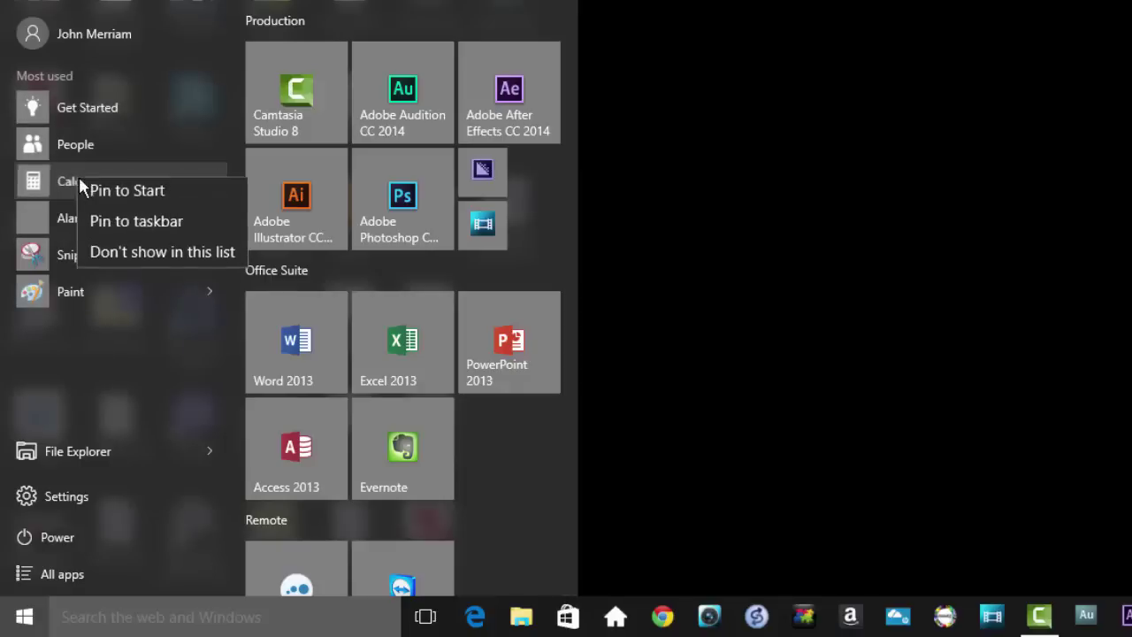
left_click(125, 256)
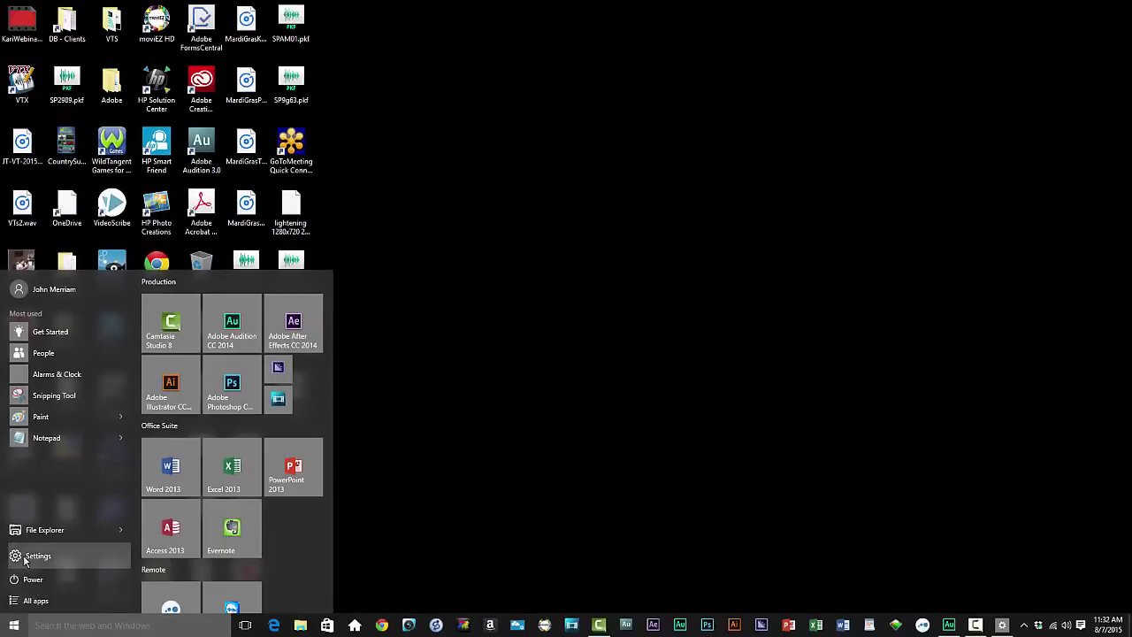
Open the Start page of the Personalization settings
left_click(24, 559)
left_click(802, 239)
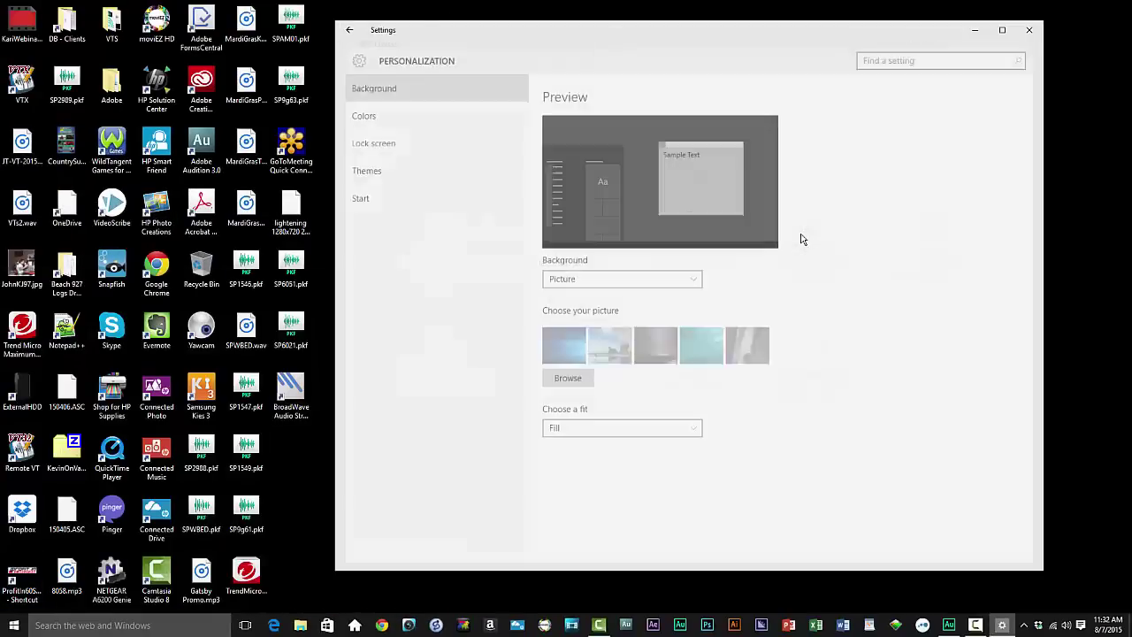
left_click(376, 199)
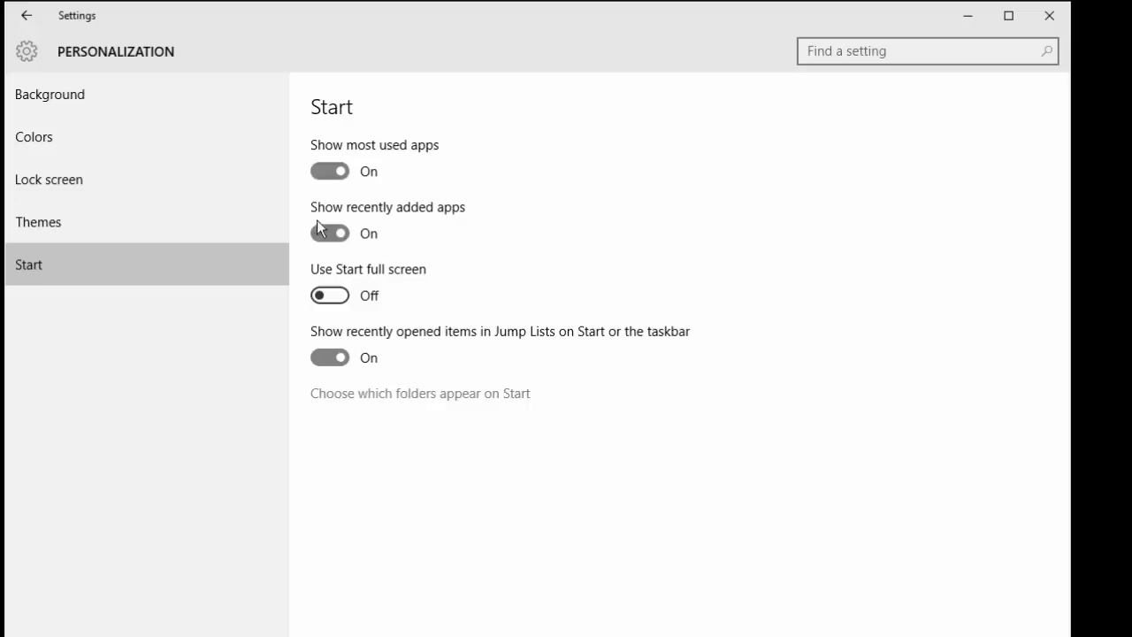
Switch the options for showing most used apps and recently added apps off and back on
left_click(318, 170)
left_click(341, 174)
left_click(320, 235)
left_click(334, 235)
Try out full-screen Start by enabling the option, viewing the Start screen, and disabling the option again
left_click(344, 299)
key("super")
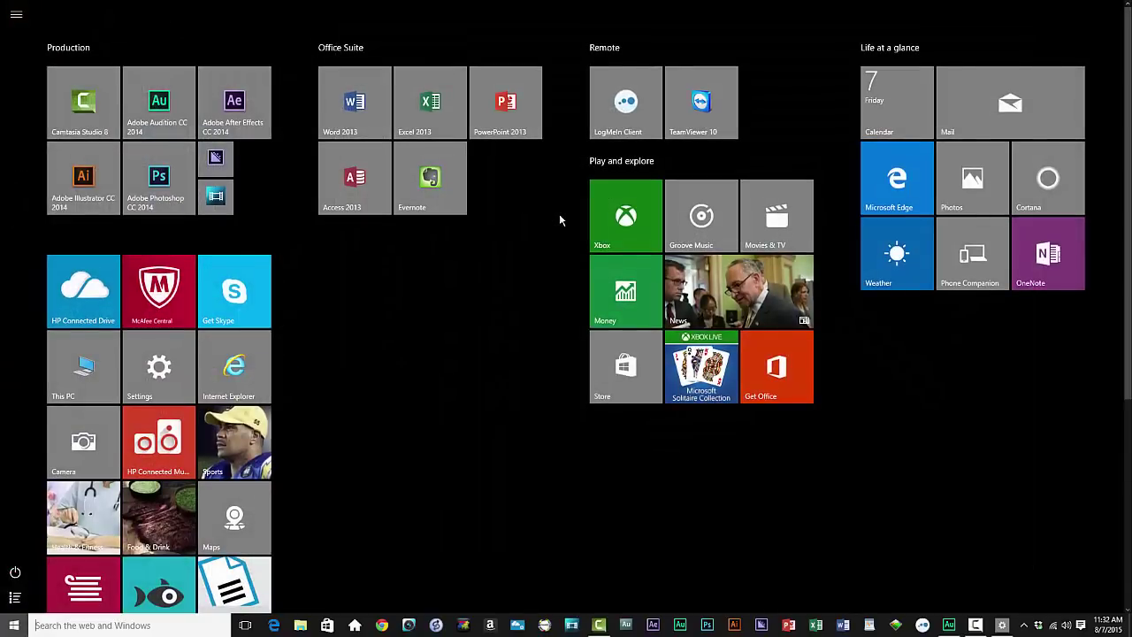
key("super")
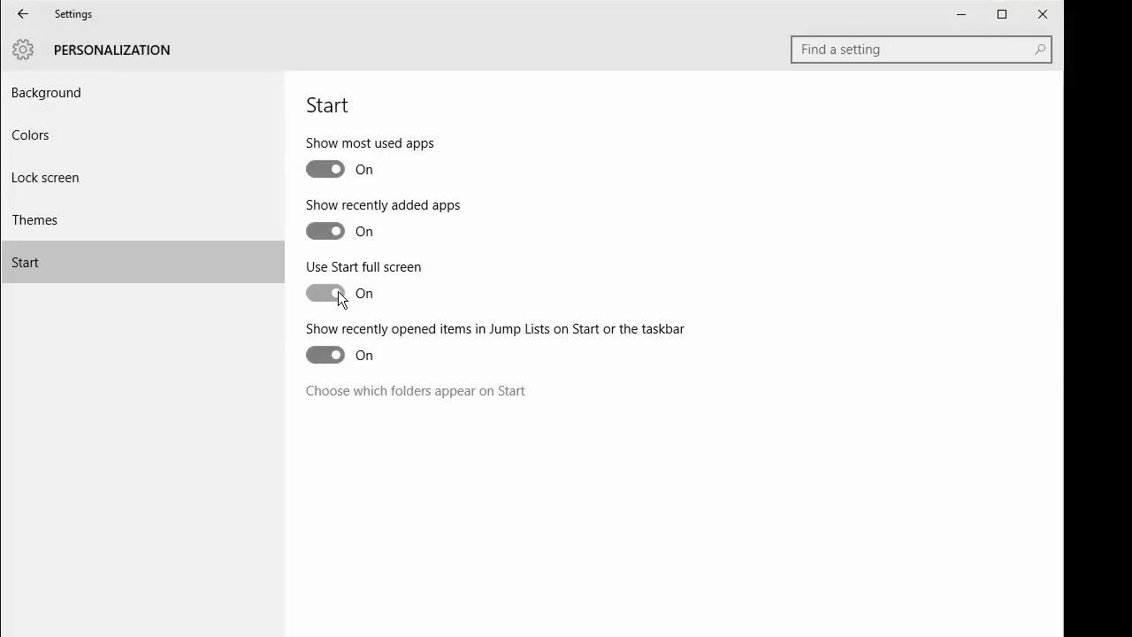
left_click(317, 297)
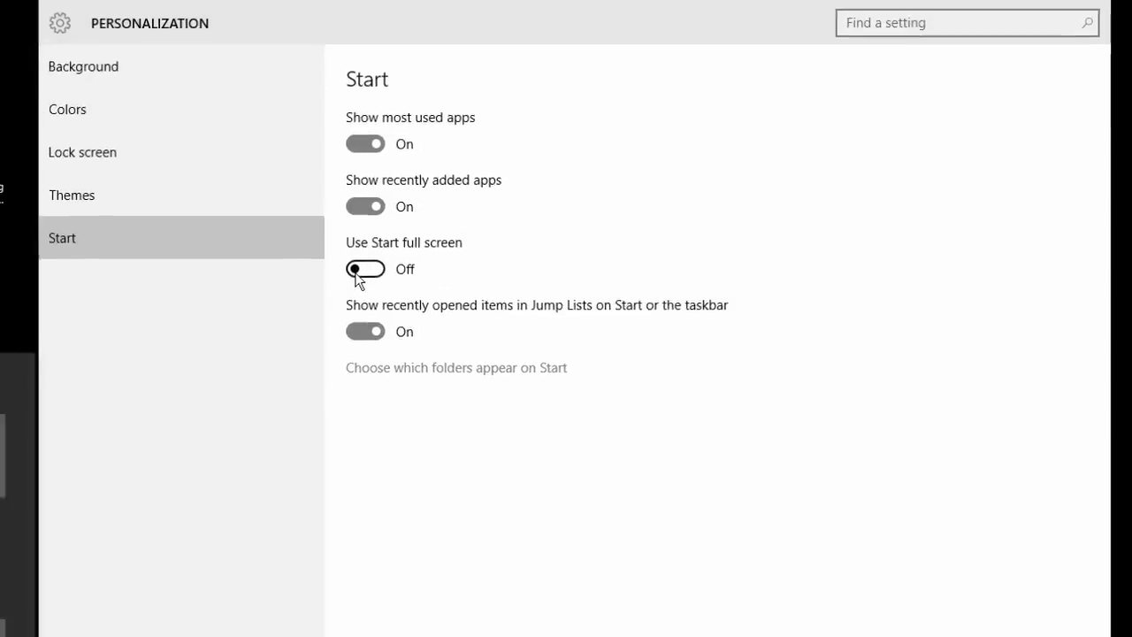
Resize the LogMeIn Client tile in the Start menu's Remote group to Small
key("super")
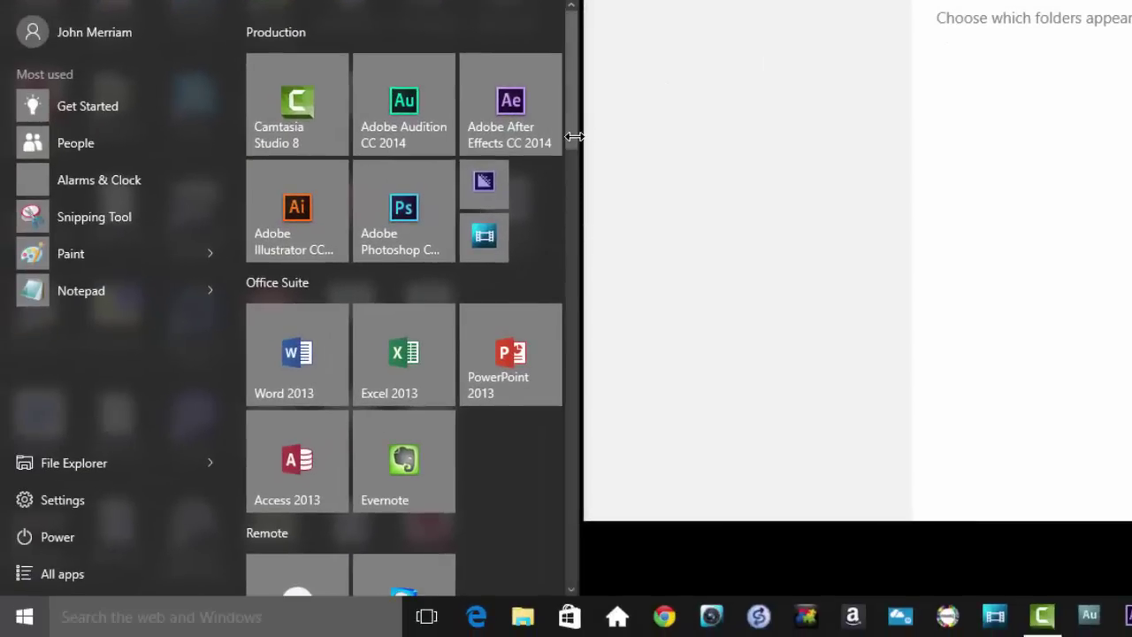
left_click_drag(570, 140, 573, 243)
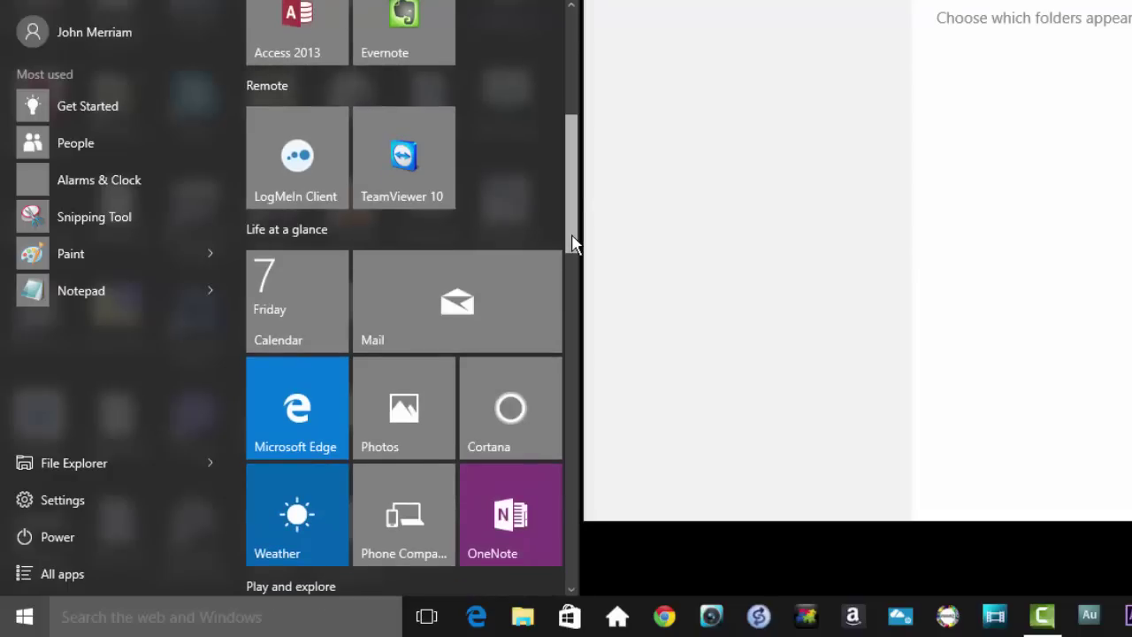
right_click(275, 156)
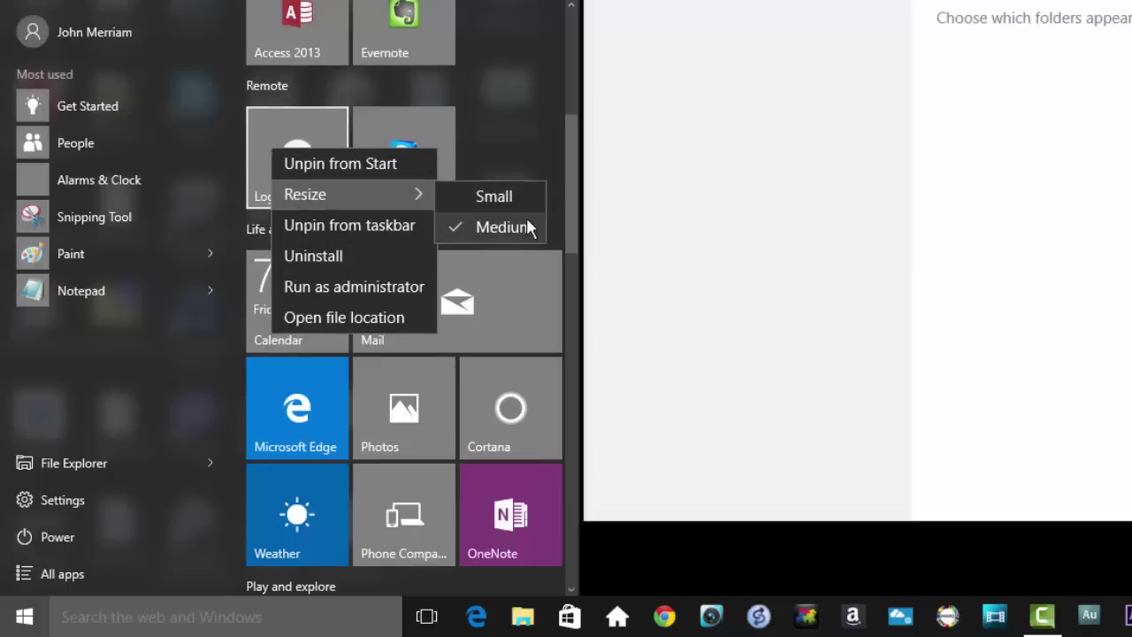
left_click(477, 195)
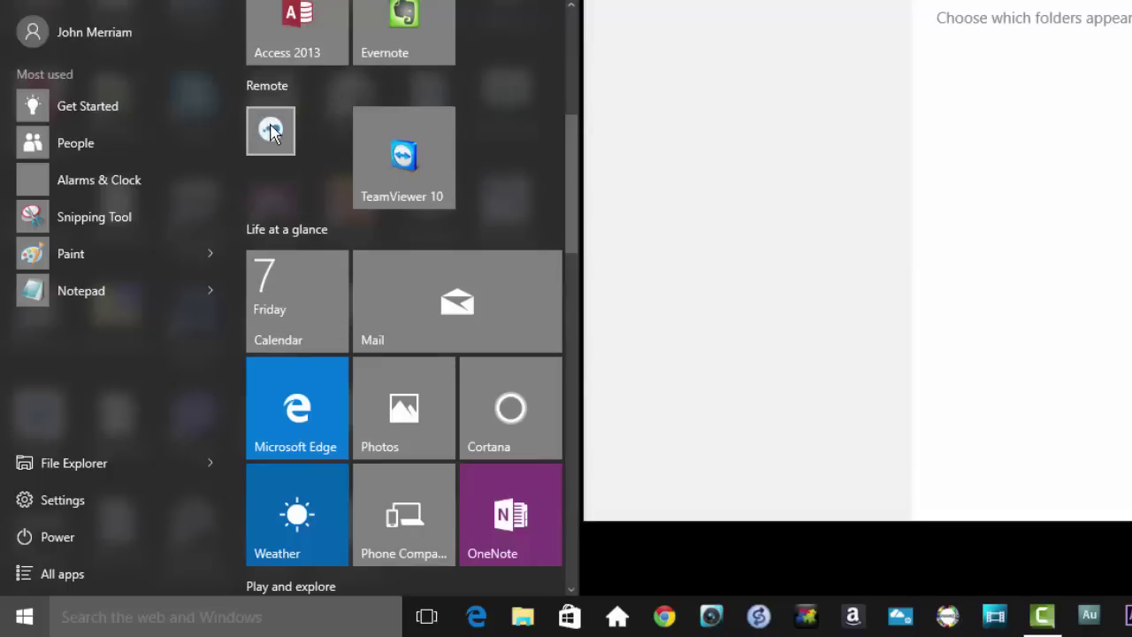
Set the LogMeIn Client tile's size back to Medium
right_click(270, 131)
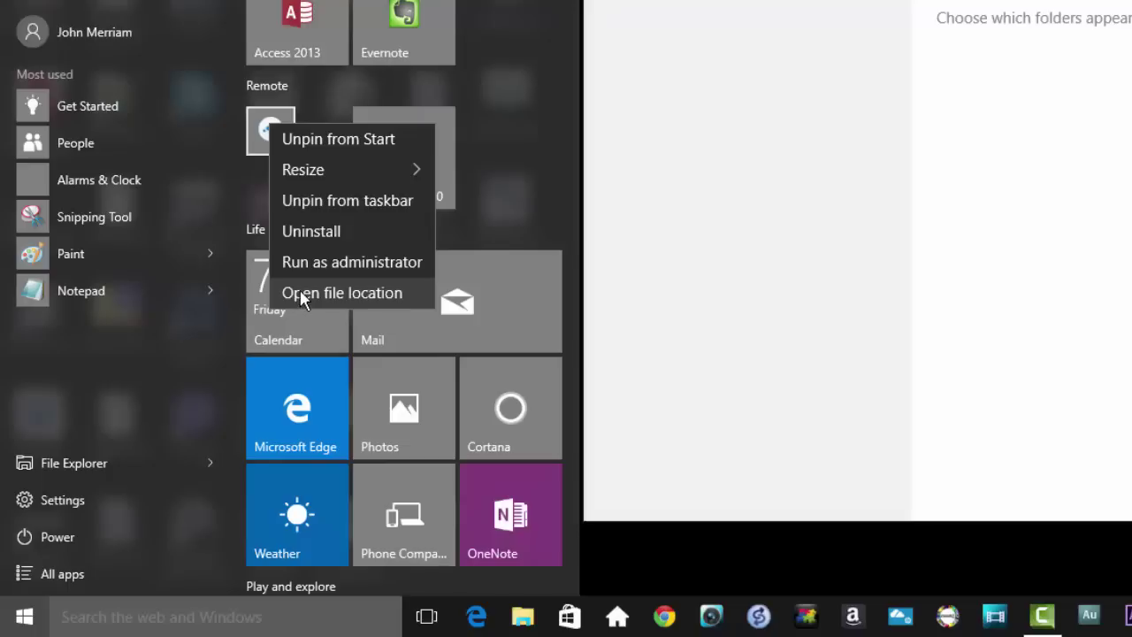
mouse_move(412, 176)
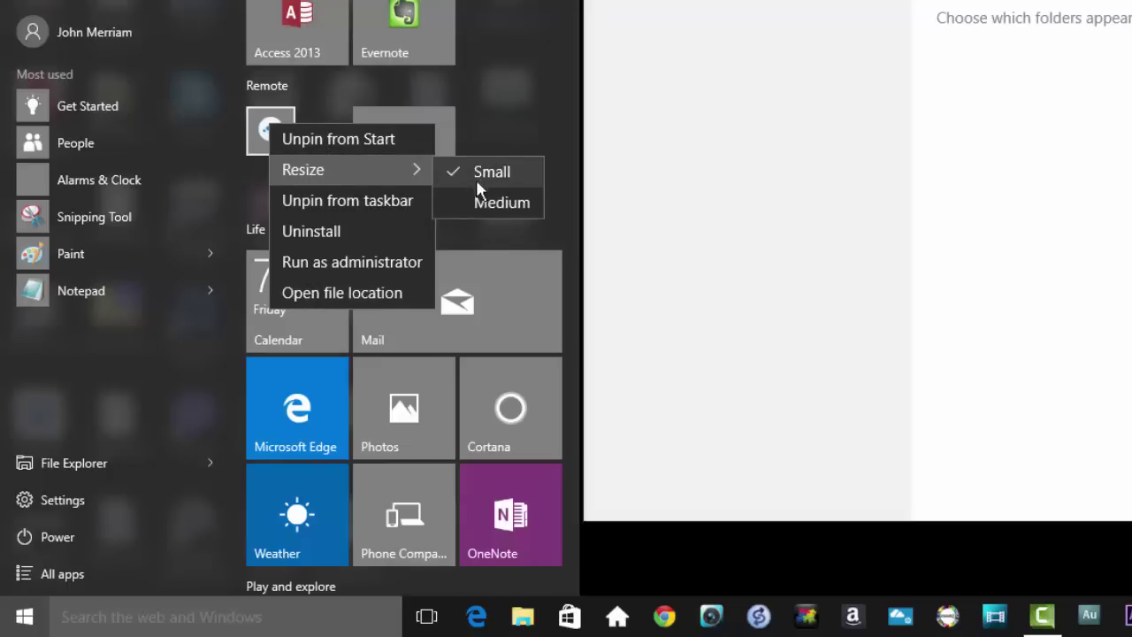
left_click(479, 195)
Unpin the LogMeIn Client and TeamViewer 10 tiles of the Remote group from Start
right_click(291, 140)
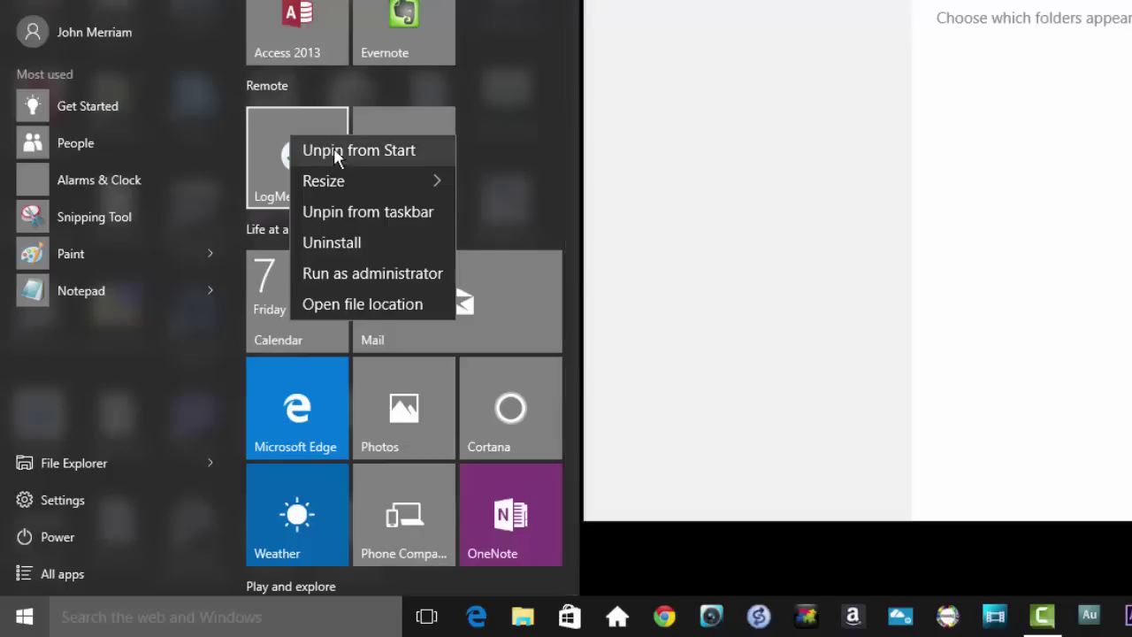
left_click(322, 148)
right_click(398, 140)
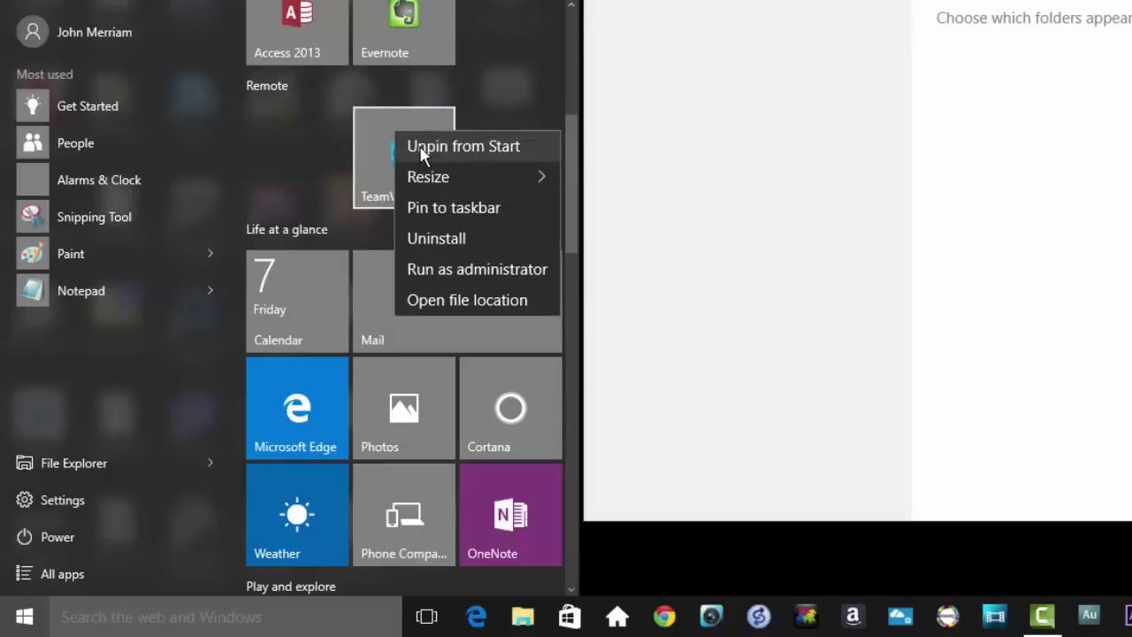
left_click(418, 145)
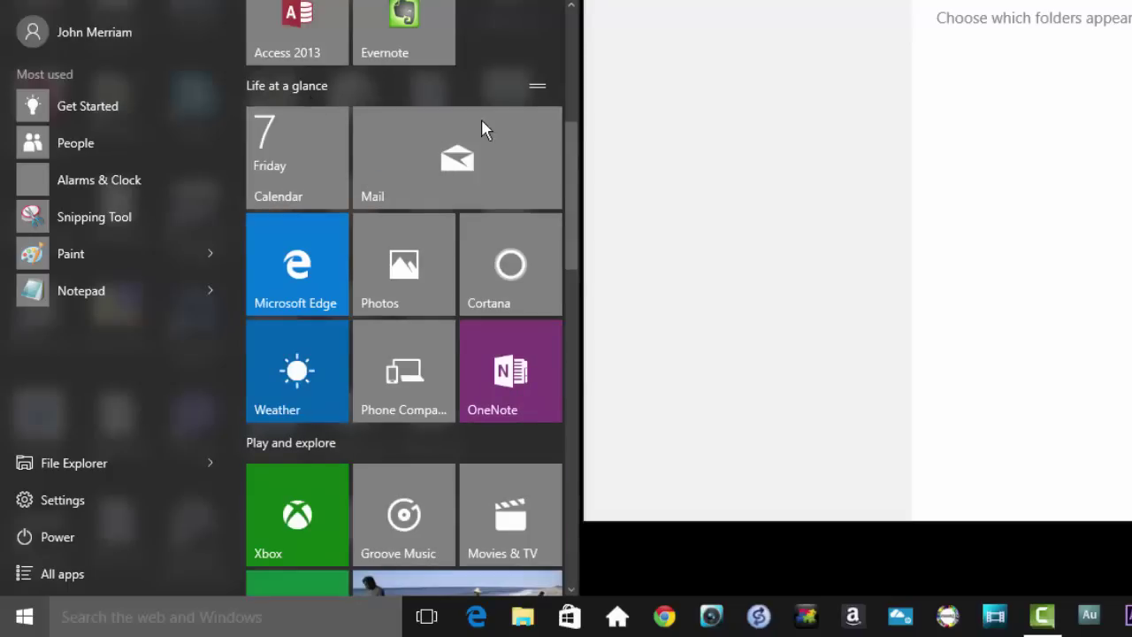
Pin LogMeIn Client from the full app list into a new tile group above Production
left_click_drag(572, 164, 579, 10)
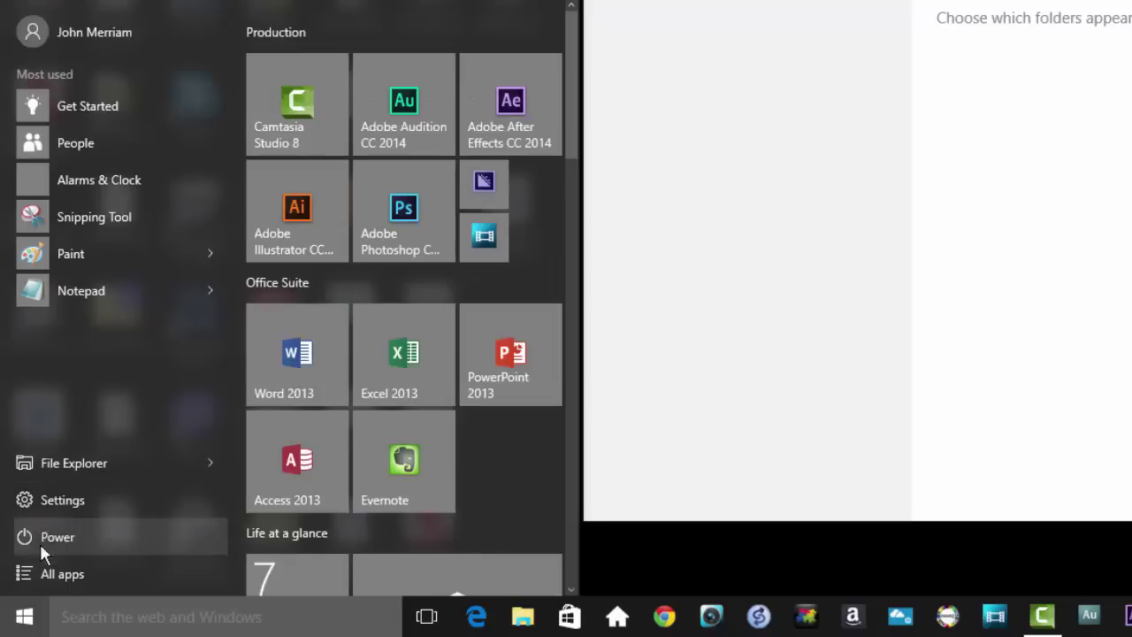
left_click(50, 573)
scroll(102, 463, "down", 15)
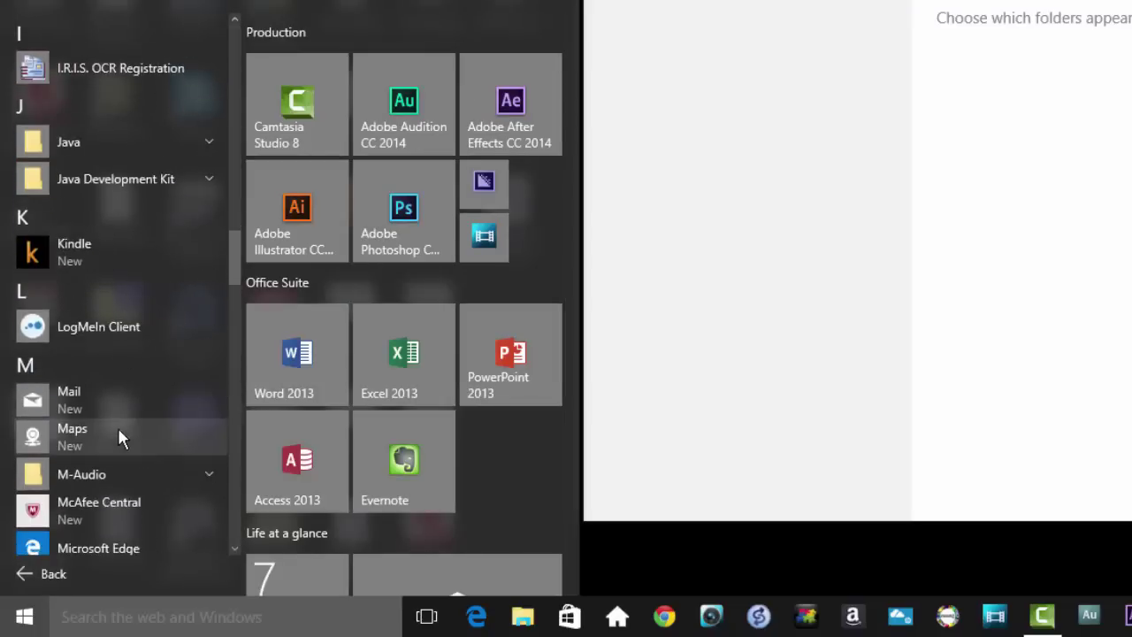
left_click_drag(118, 242, 295, 29)
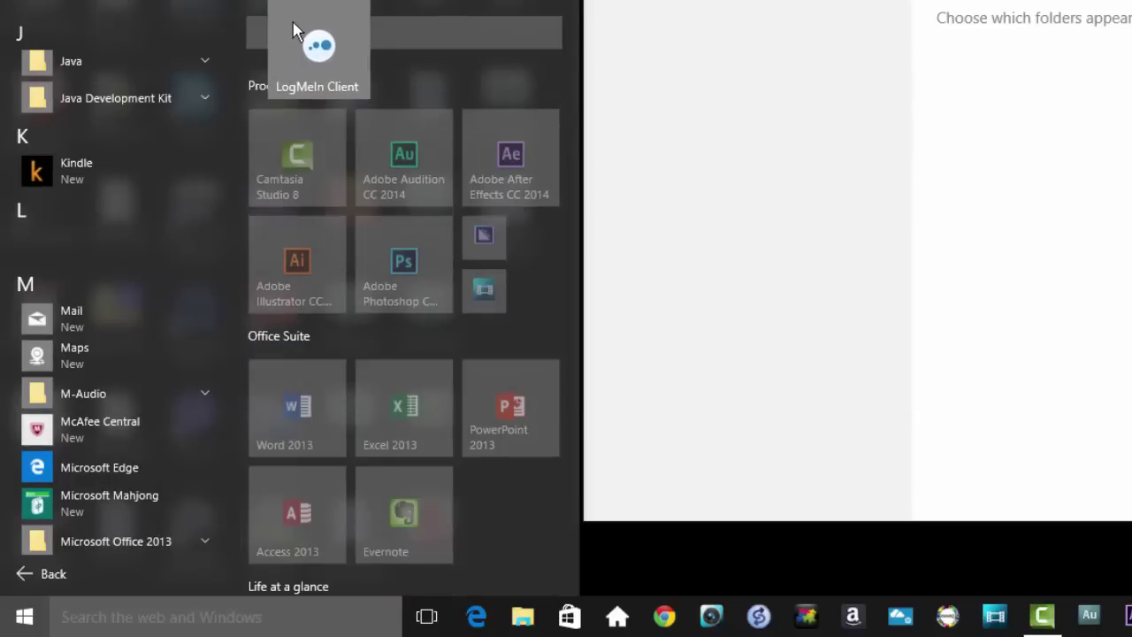
left_click_drag(294, 29, 293, 30)
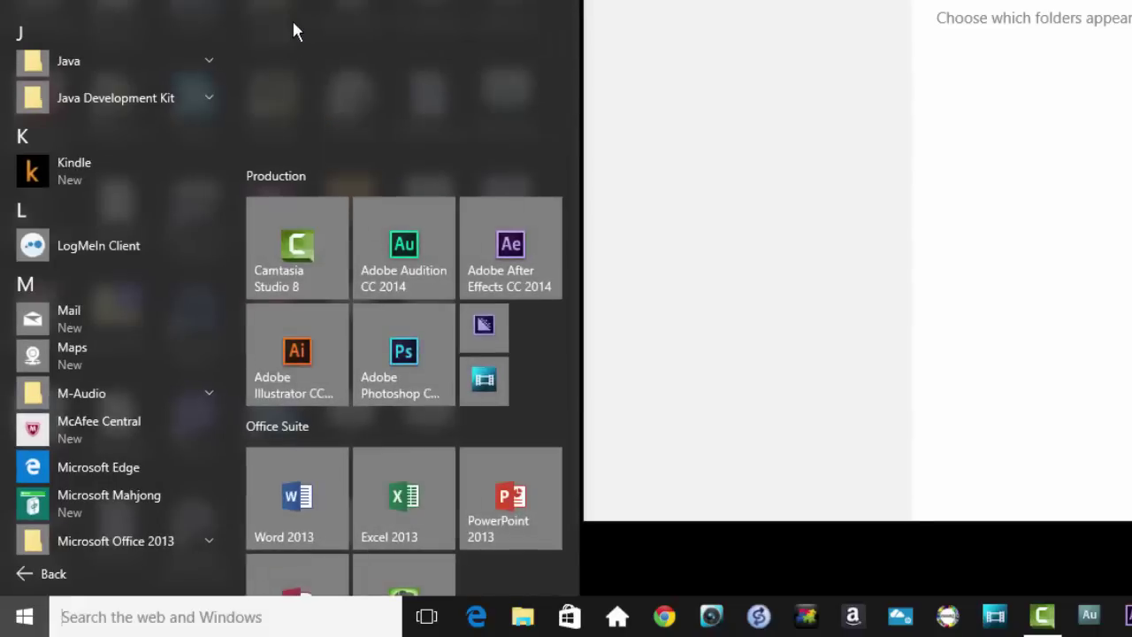
Add TeamViewer 10 from the full app list to the unnamed tile group containing LogMeIn Client
scroll(149, 465, "down", 5)
scroll(146, 467, "down", 8)
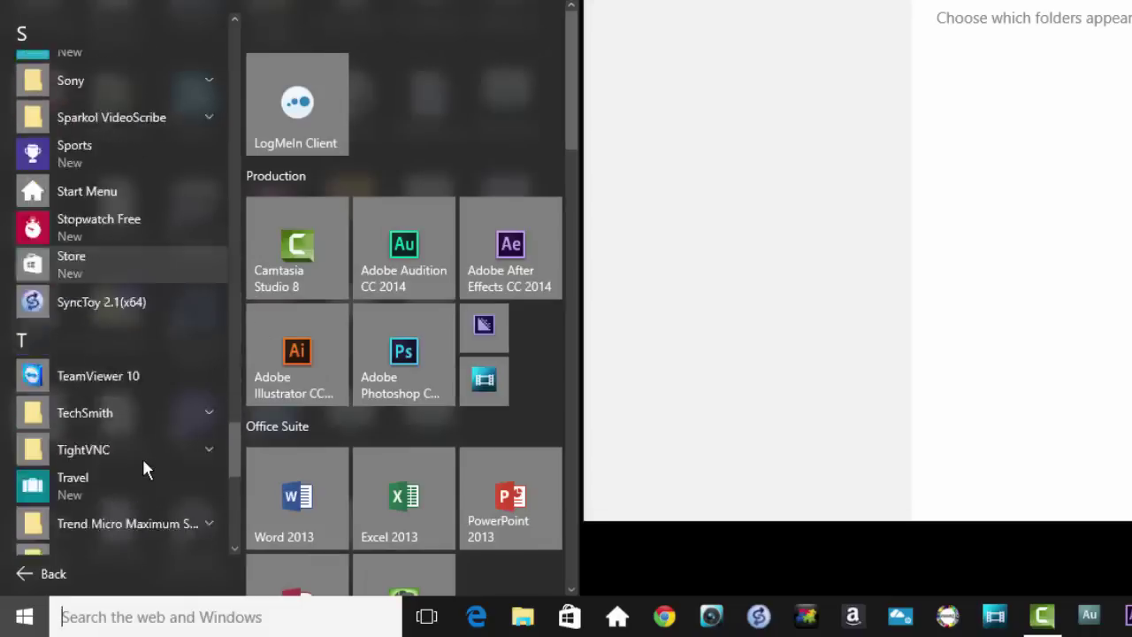
left_click_drag(88, 177, 394, 133)
Name the new tile group above Production Remote
left_click(295, 29)
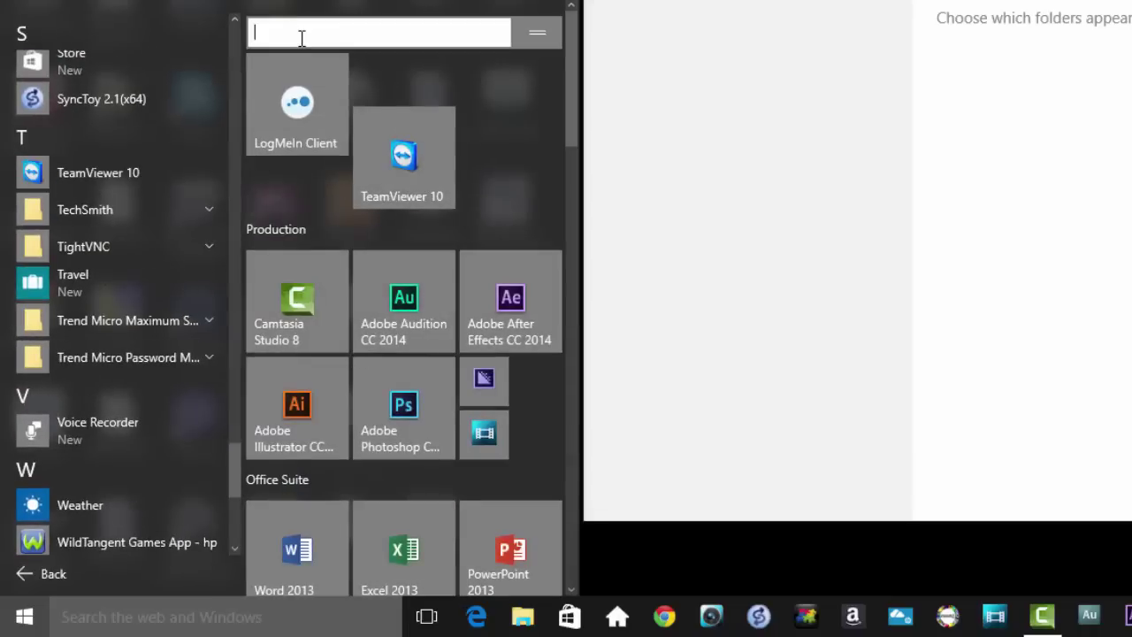
type("Remote")
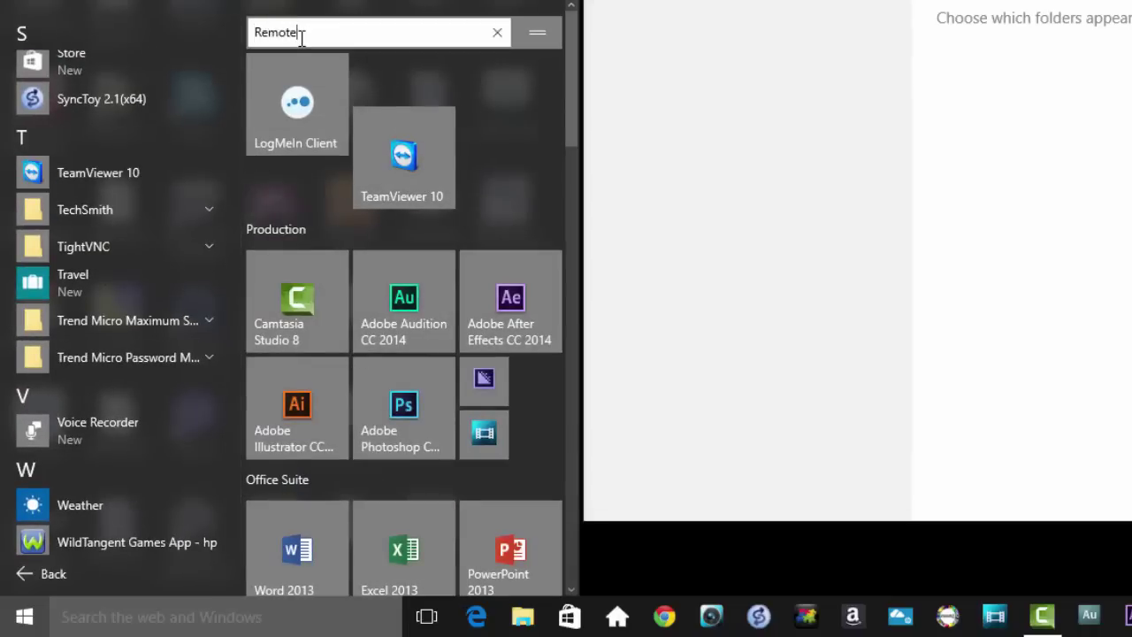
key("Return")
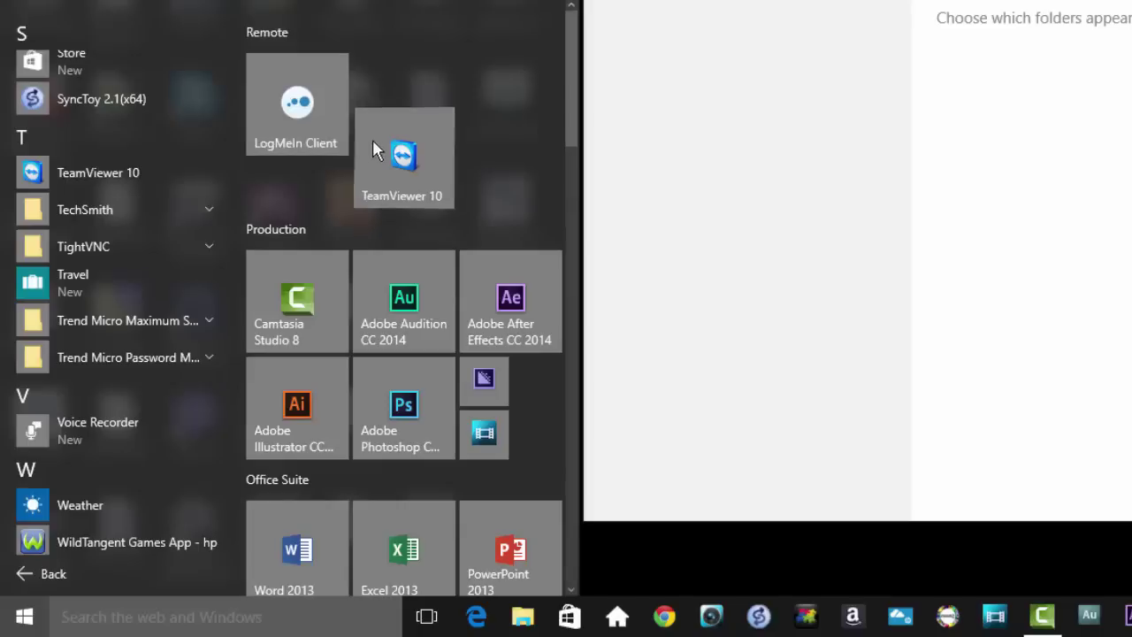
Align the TeamViewer 10 tile beside LogMeIn Client and move the Remote group between Office Suite and Life at a glance
left_click_drag(372, 139, 368, 71)
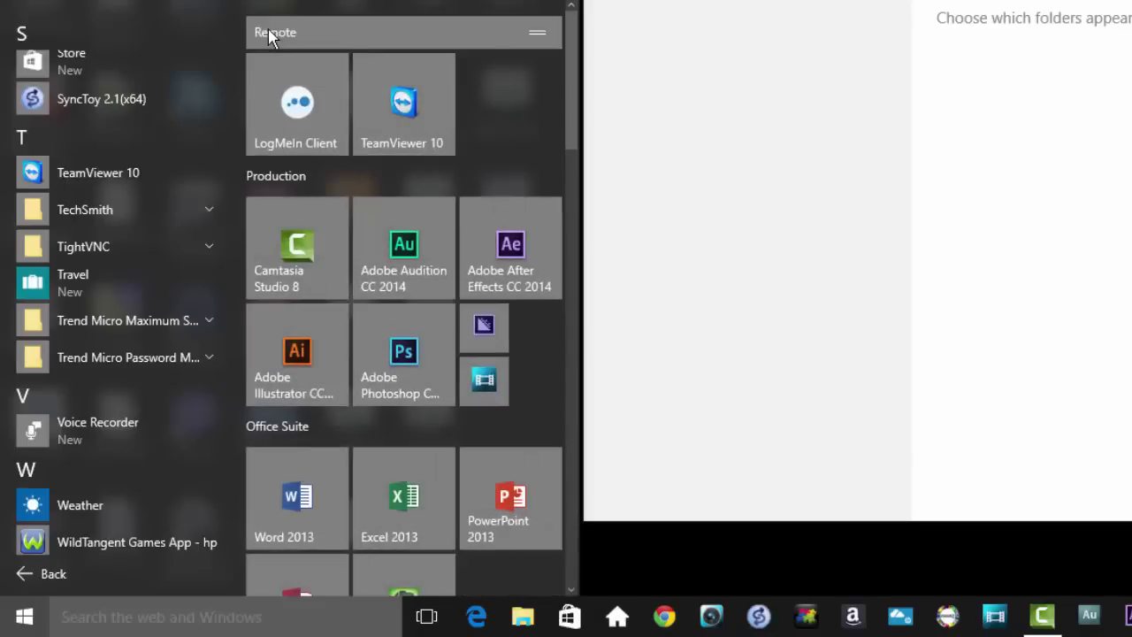
left_click_drag(269, 32, 269, 354)
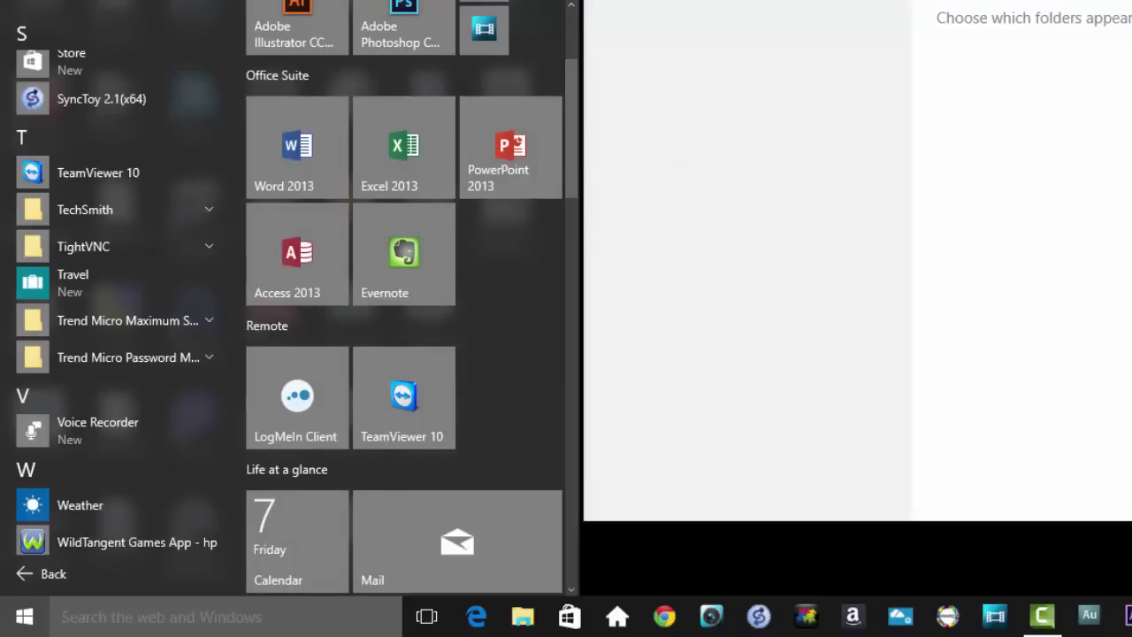
left_click(24, 617)
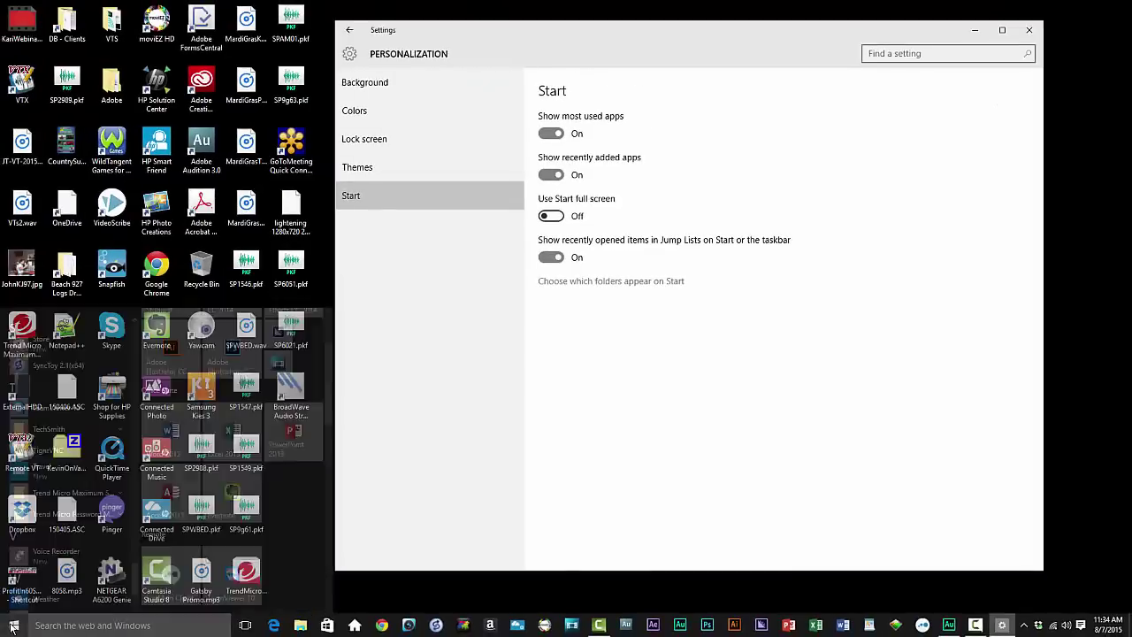
left_click(14, 628)
left_click(13, 627)
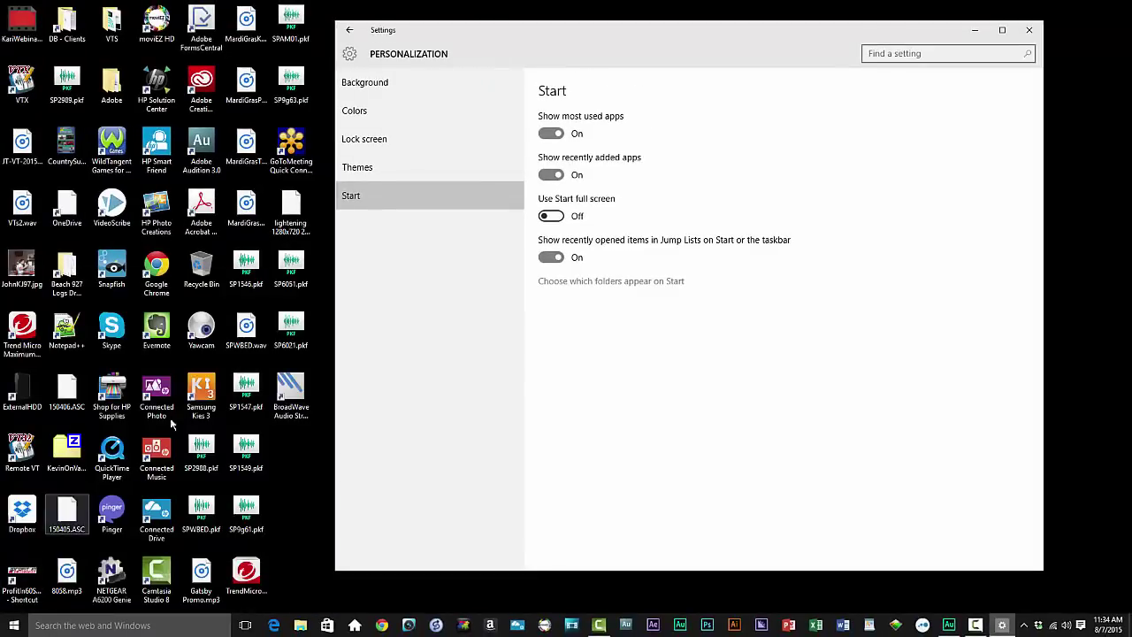
Turn off automatic accent color selection and apply the bright green accent color, checking it in the Start menu
left_click(354, 110)
left_click(551, 315)
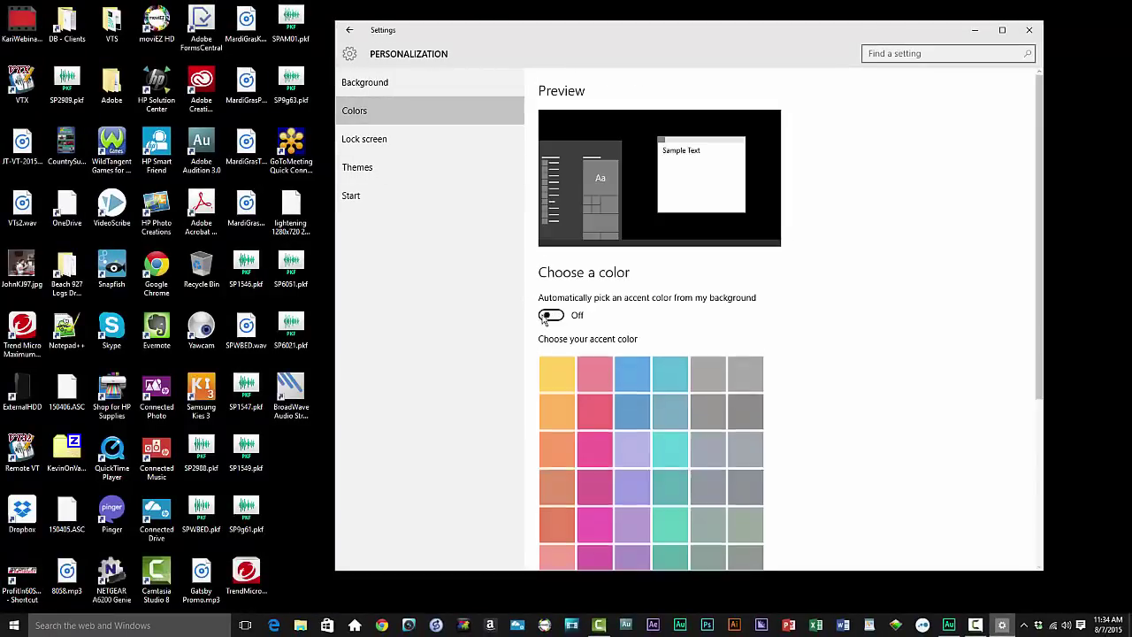
scroll(586, 366, "down", 2)
scroll(587, 365, "down", 1)
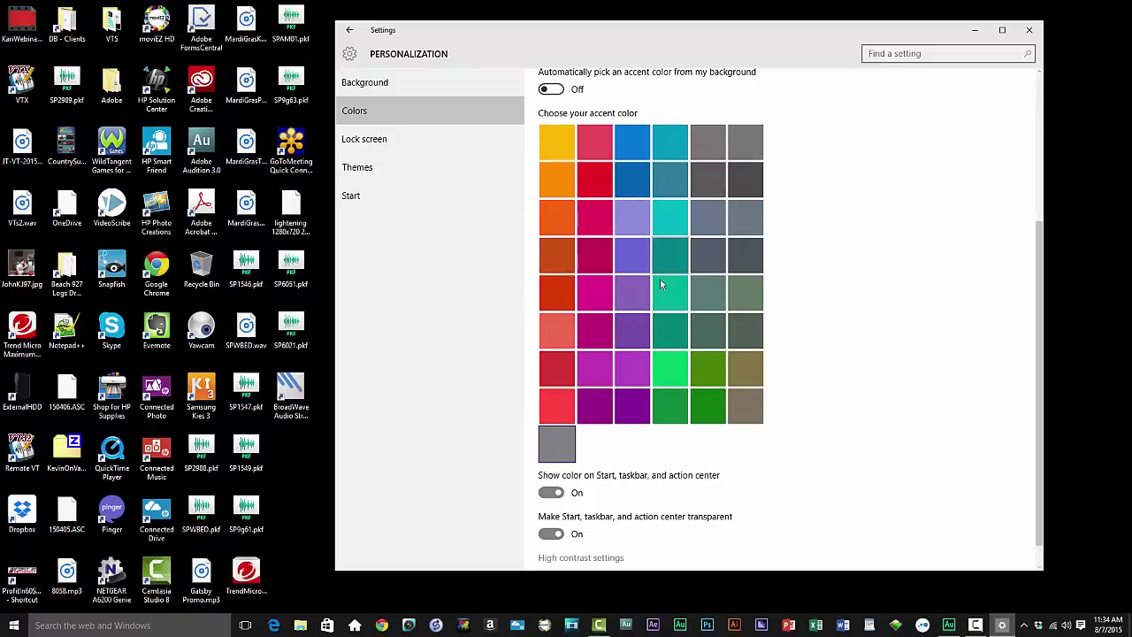
left_click(665, 378)
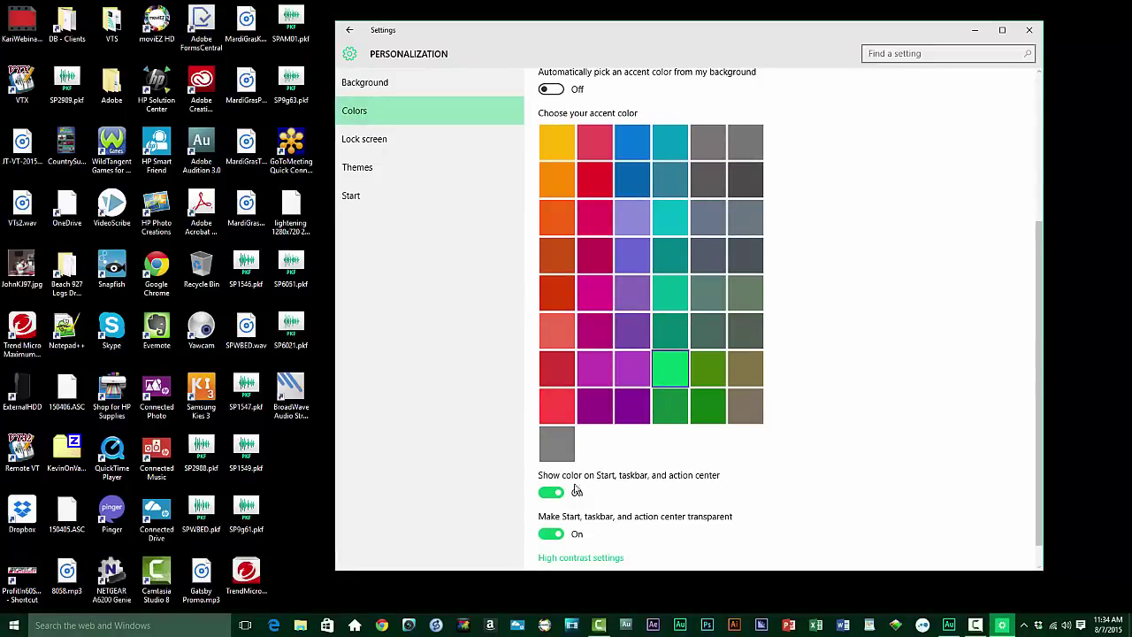
left_click(16, 627)
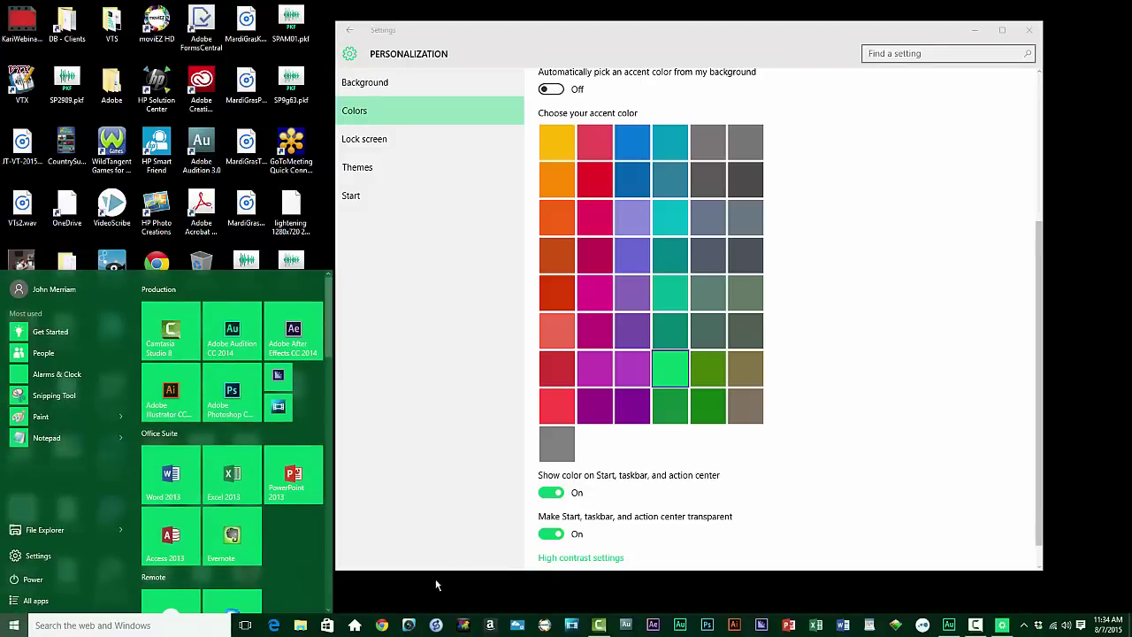
Preview the Start menu with transparency off for Start, taskbar, and action center, and turn transparency back on
left_click(547, 534)
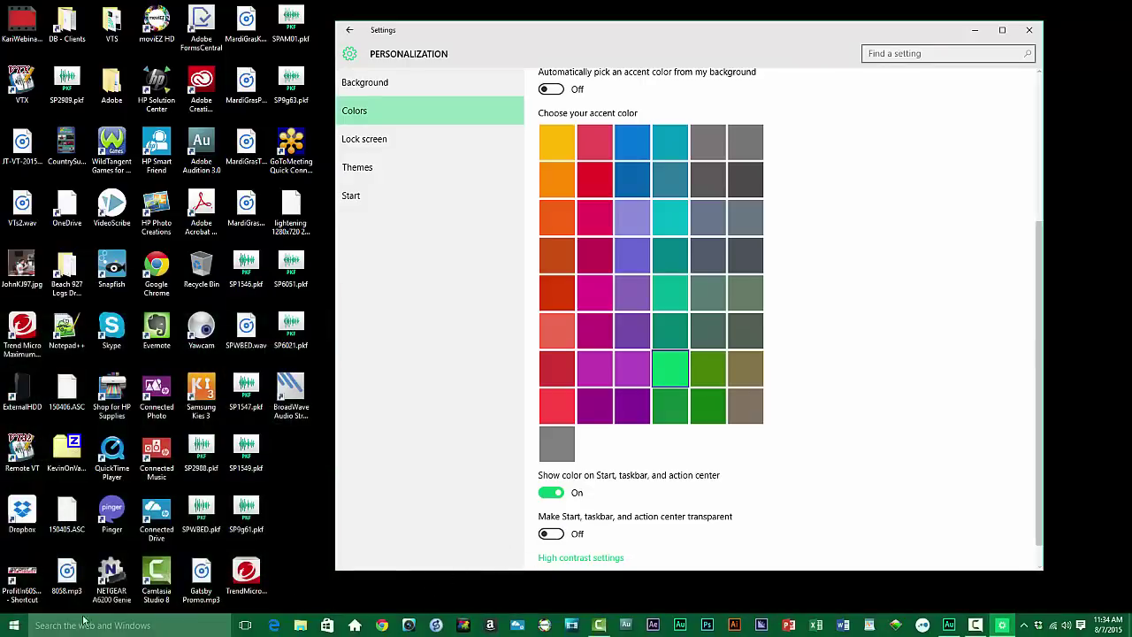
left_click(16, 620)
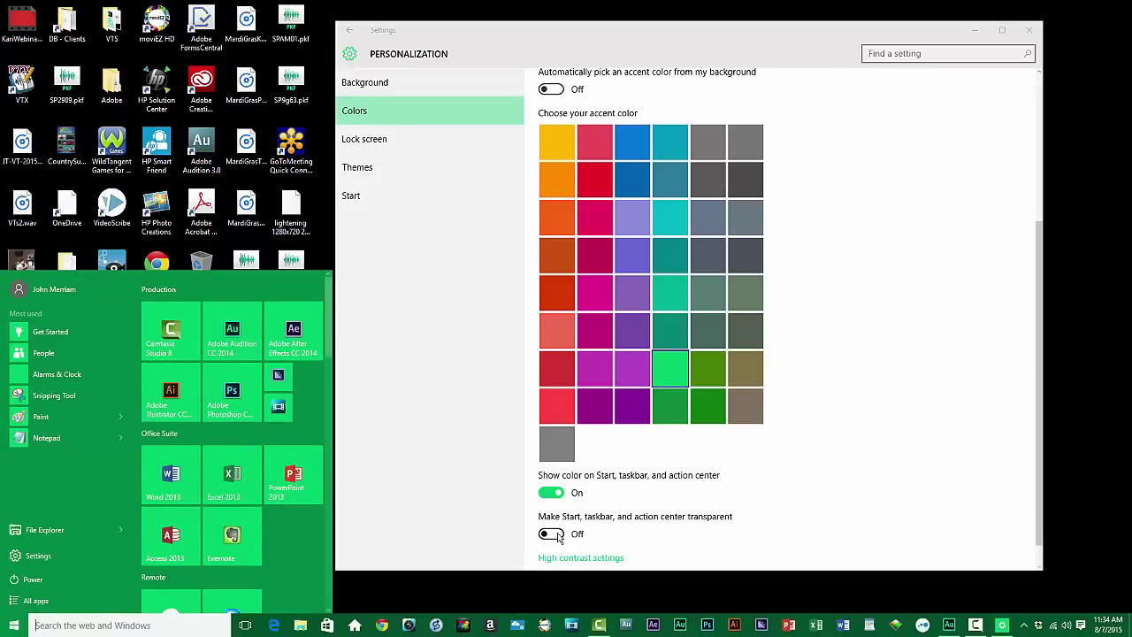
left_click(553, 534)
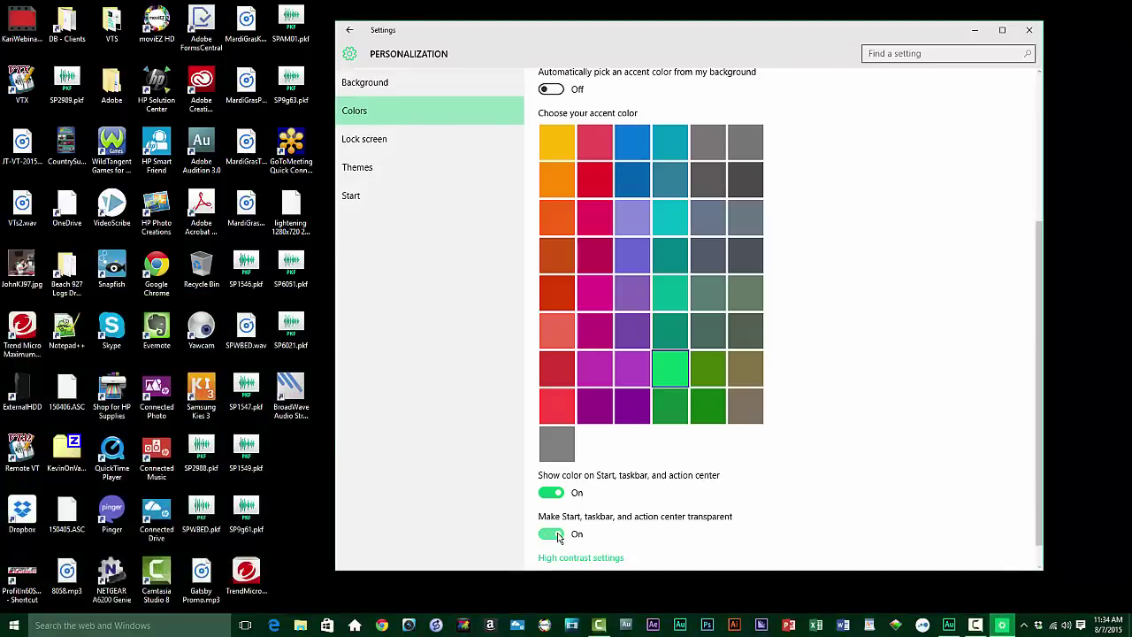